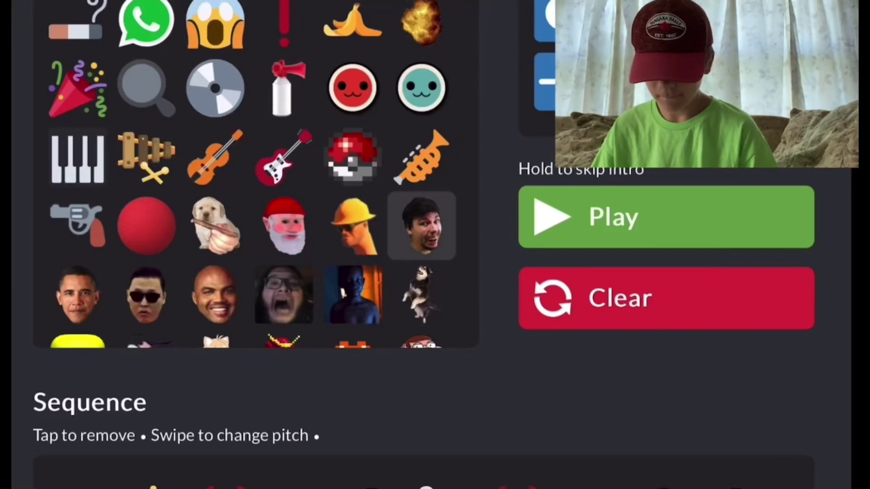
scroll(256, 203, down, 2)
Add the duck, crab, explosion, red taiko drum, swan and banana sounds to the sequence
click(146, 320)
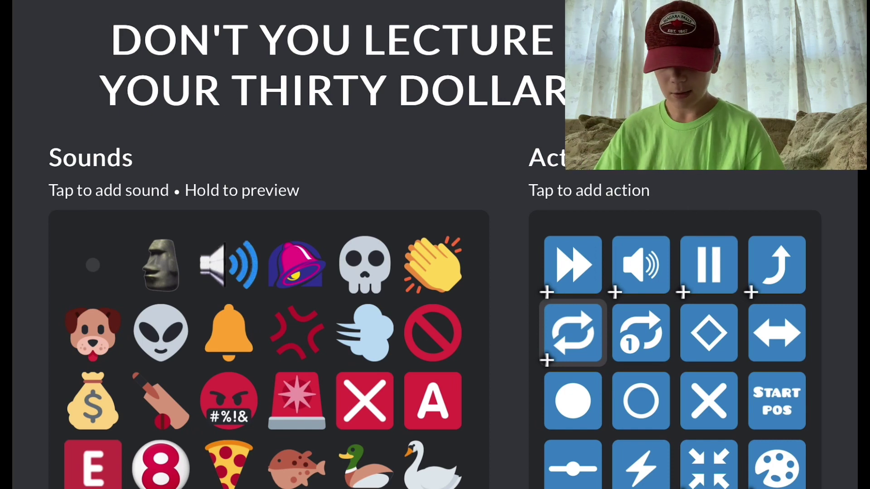
scroll(435, 271, down, 3)
scroll(436, 272, down, 2)
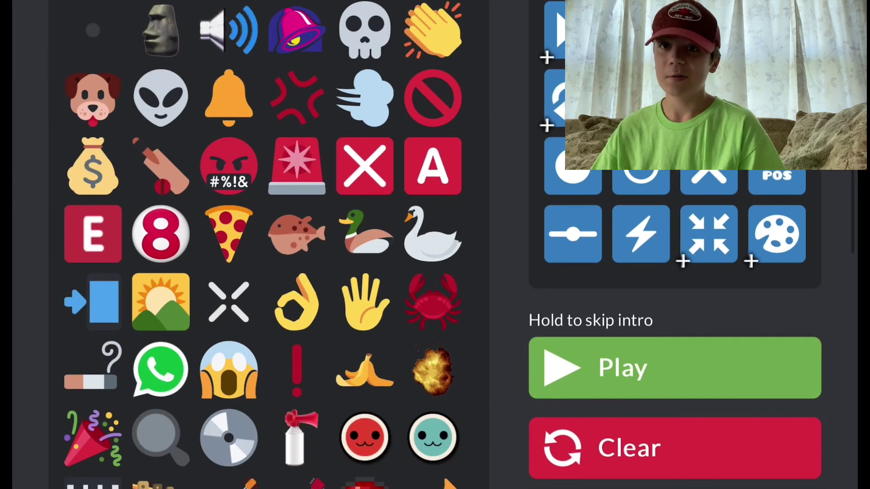
scroll(435, 272, down, 2)
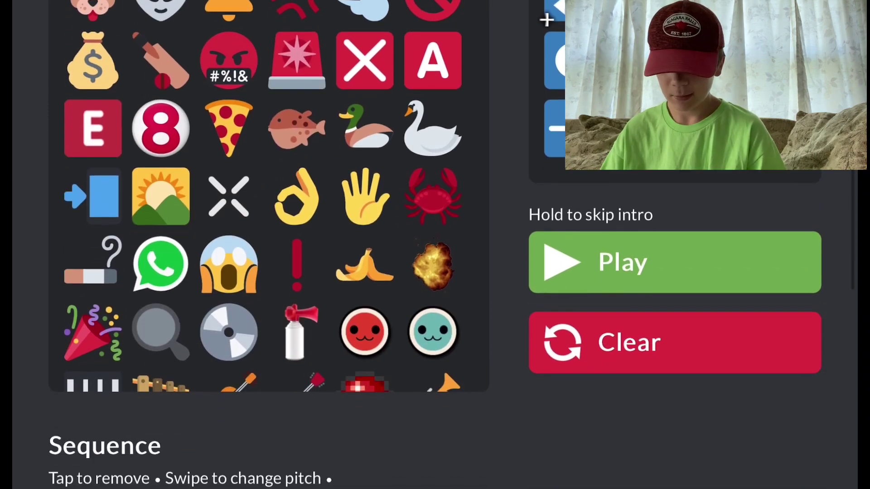
scroll(434, 272, down, 1)
click(364, 85)
click(432, 152)
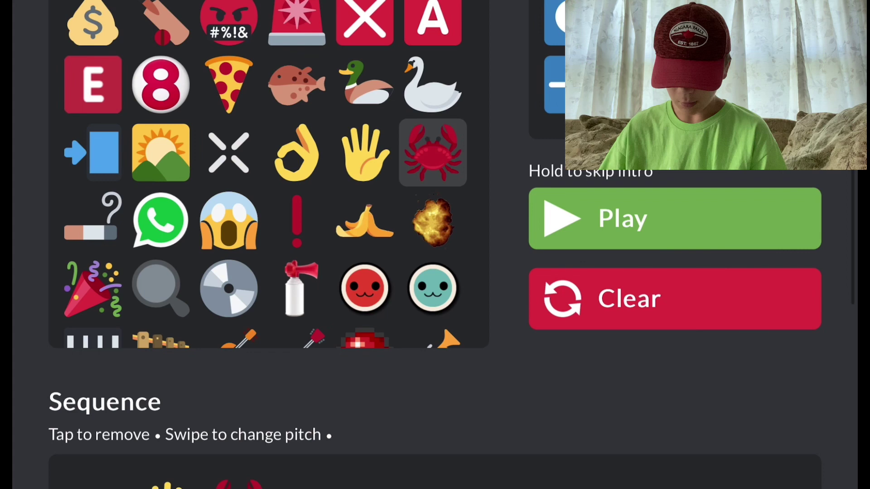
click(433, 220)
click(366, 288)
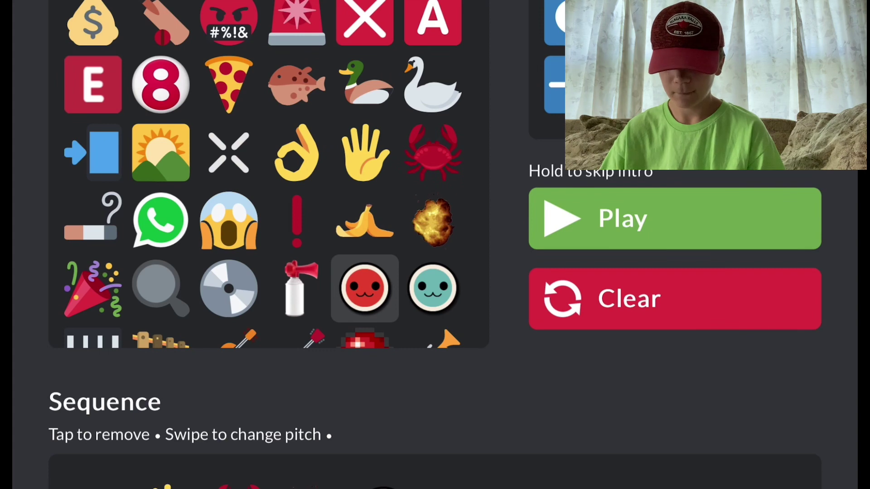
click(432, 84)
click(365, 220)
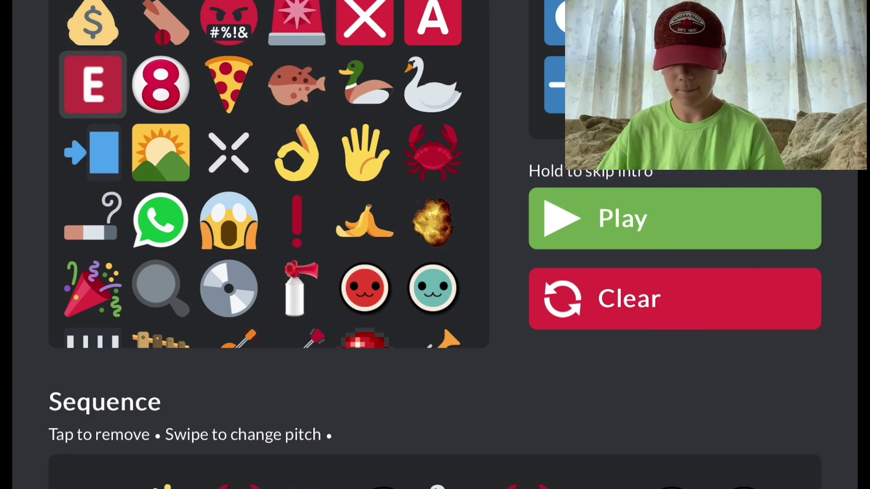
scroll(269, 173, down, 5)
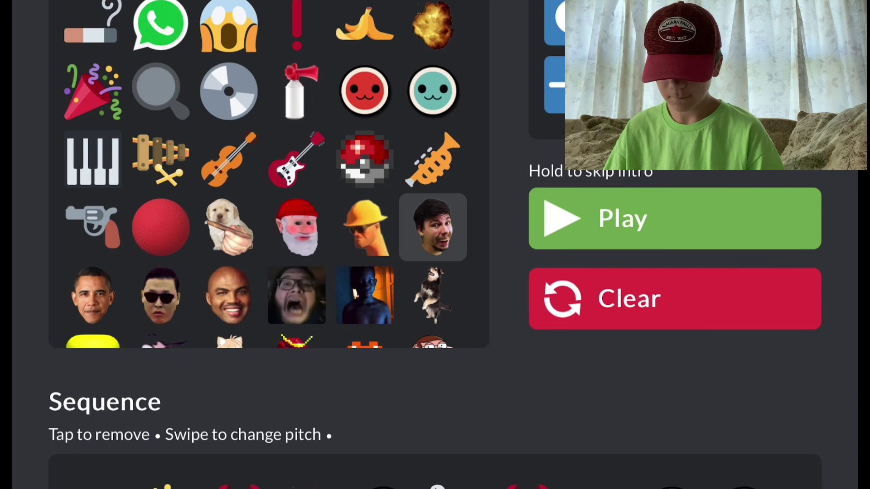
scroll(269, 173, down, 3)
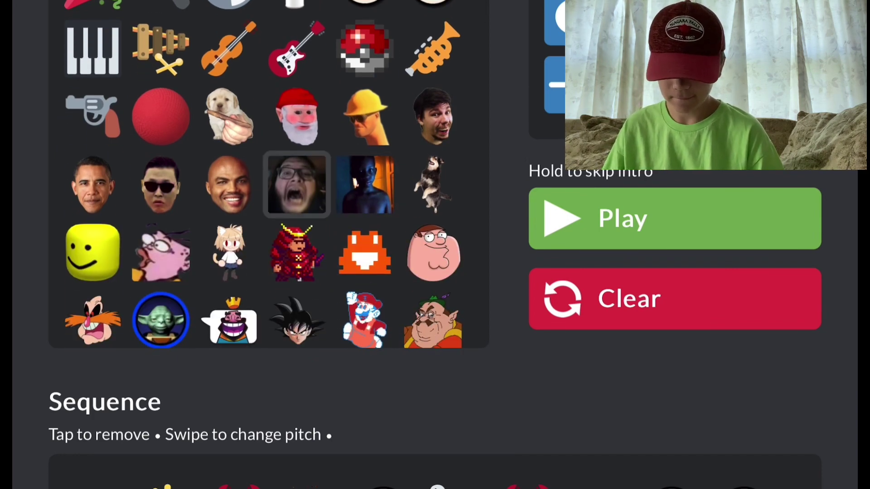
scroll(433, 204, down, 3)
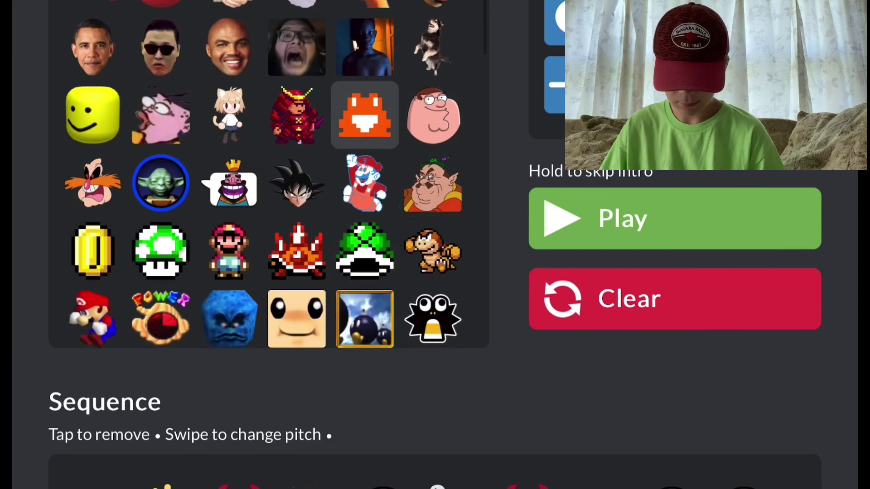
scroll(365, 204, up, 4)
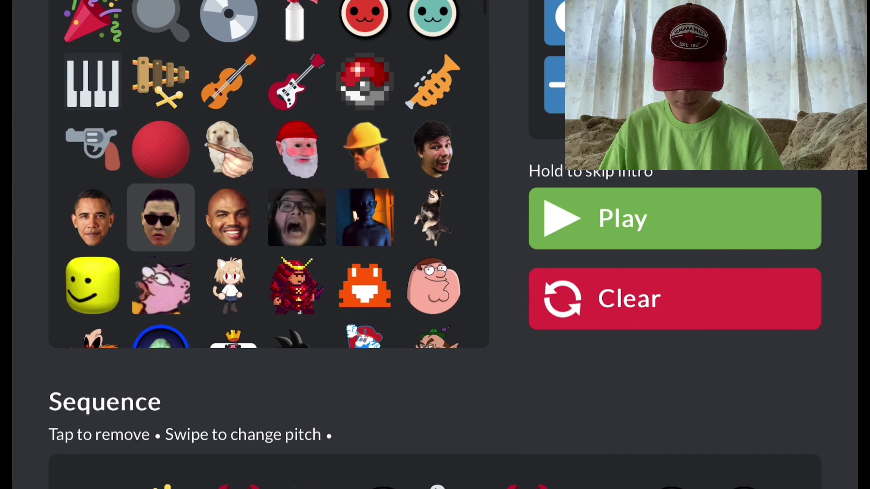
scroll(161, 218, up, 3)
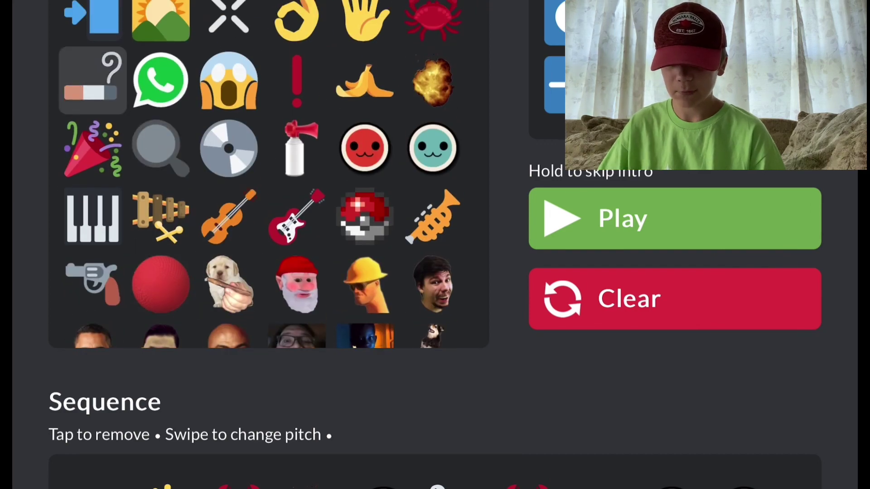
scroll(298, 105, up, 2)
scroll(365, 70, up, 1)
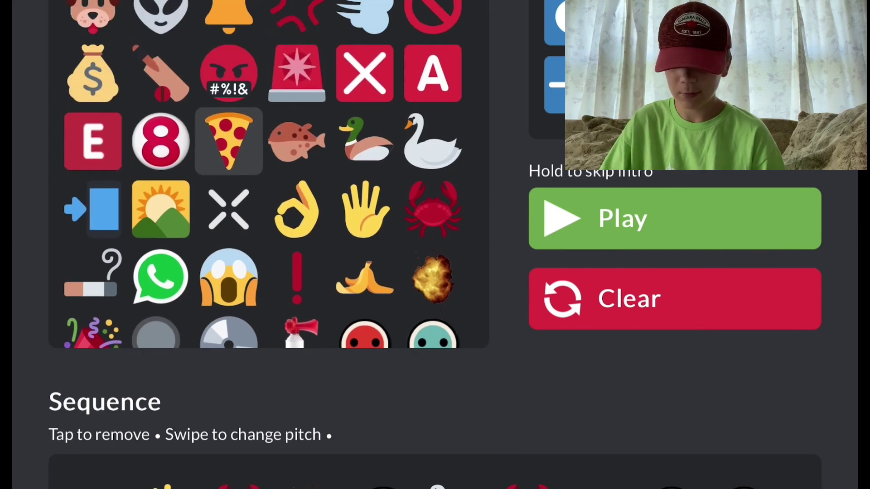
scroll(297, 156, down, 1)
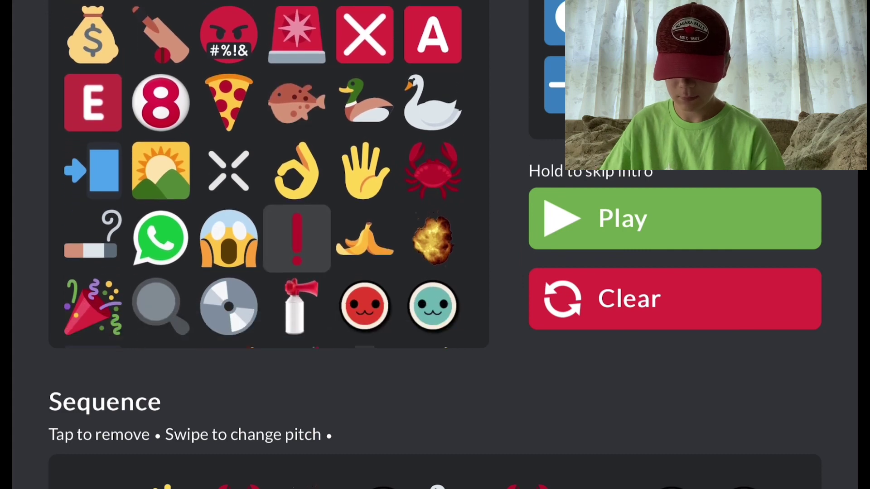
scroll(297, 225, up, 2)
scroll(273, 237, up, 2)
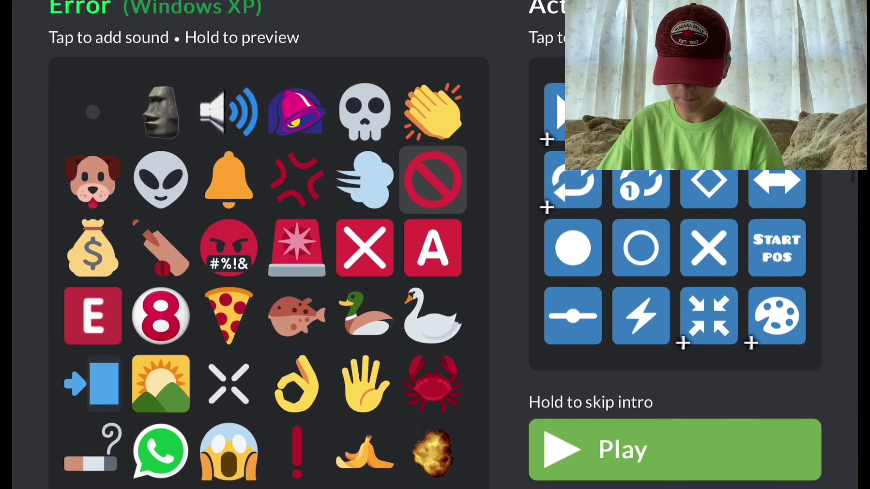
scroll(436, 245, down, 5)
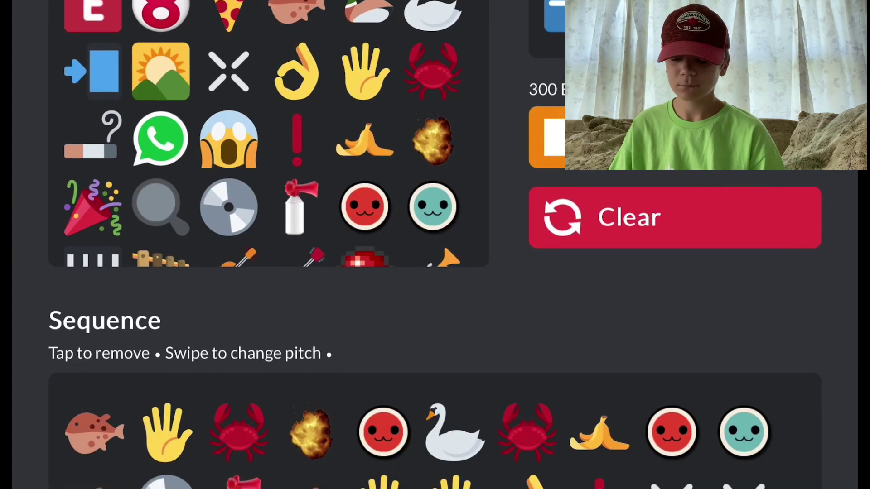
scroll(435, 245, down, 3)
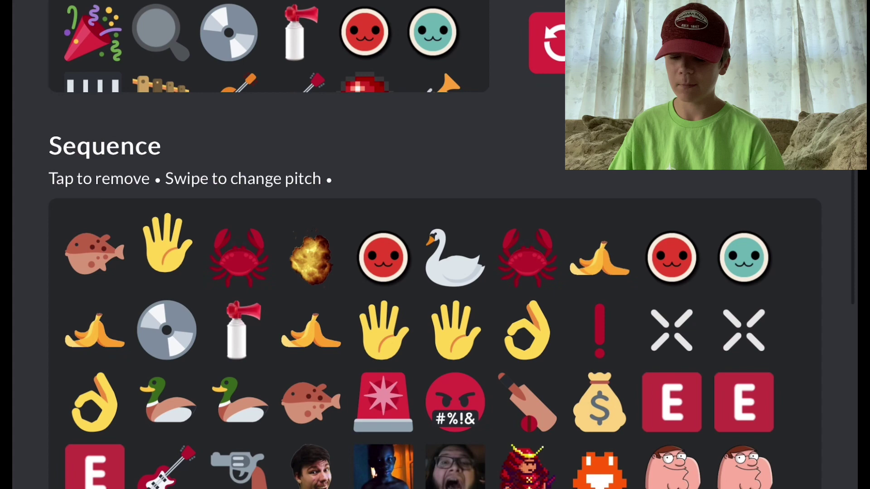
scroll(435, 245, down, 1)
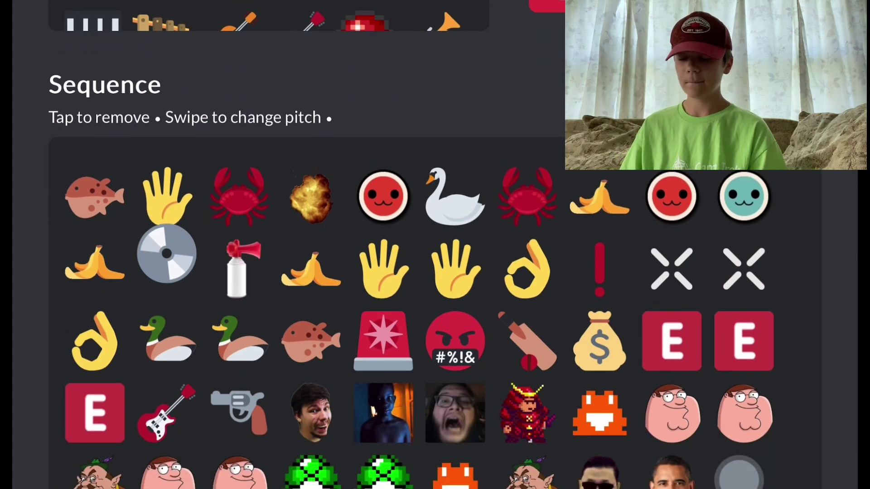
scroll(435, 245, down, 1)
scroll(435, 245, down, 1)
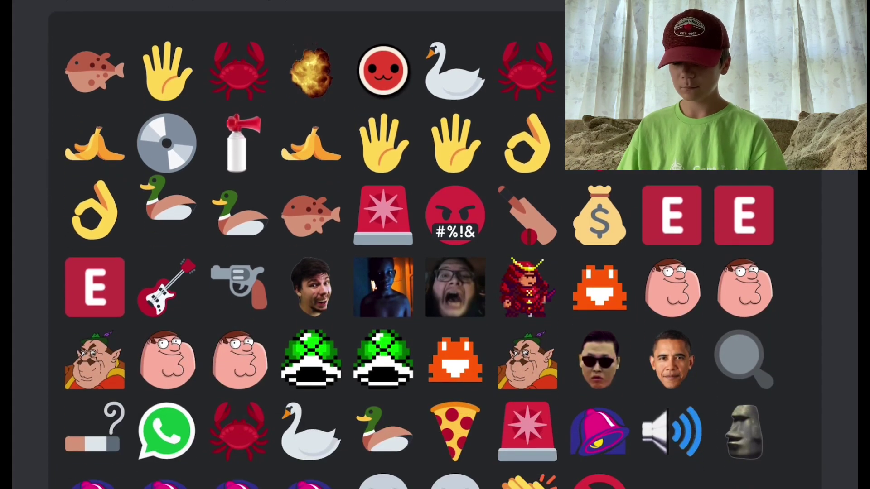
scroll(435, 244, down, 1)
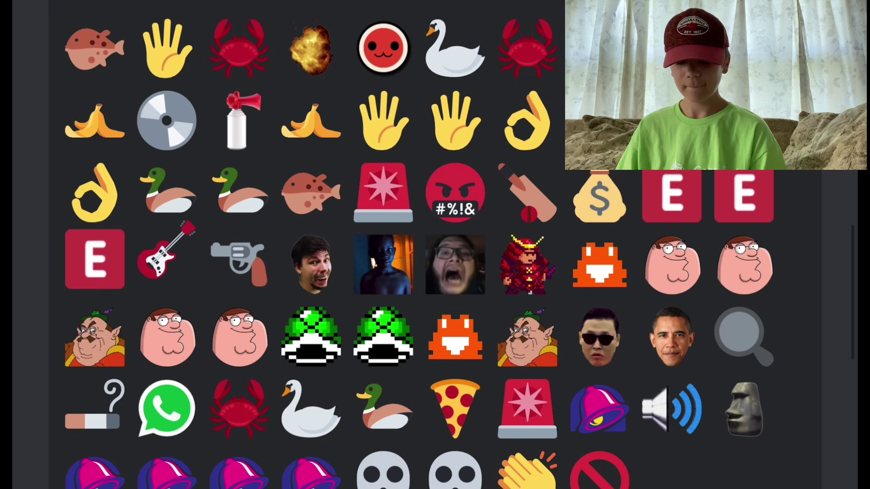
scroll(435, 244, down, 1)
scroll(435, 244, down, 1)
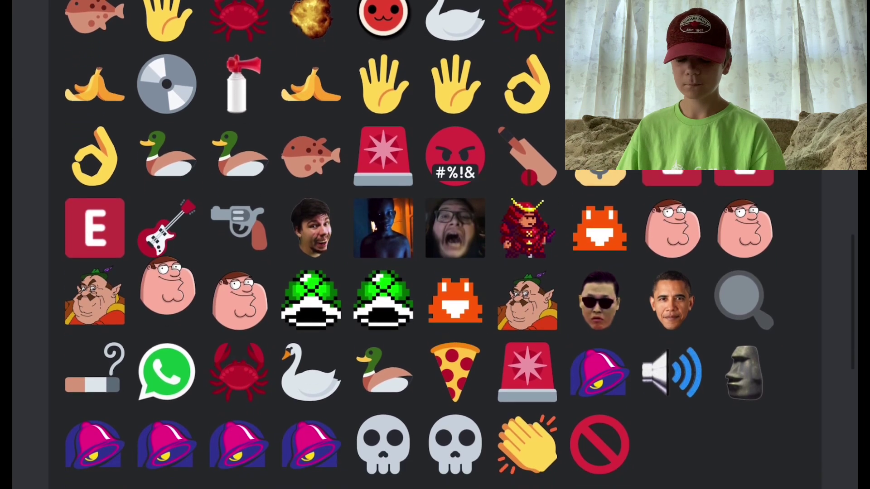
scroll(435, 245, down, 2)
scroll(435, 245, down, 2)
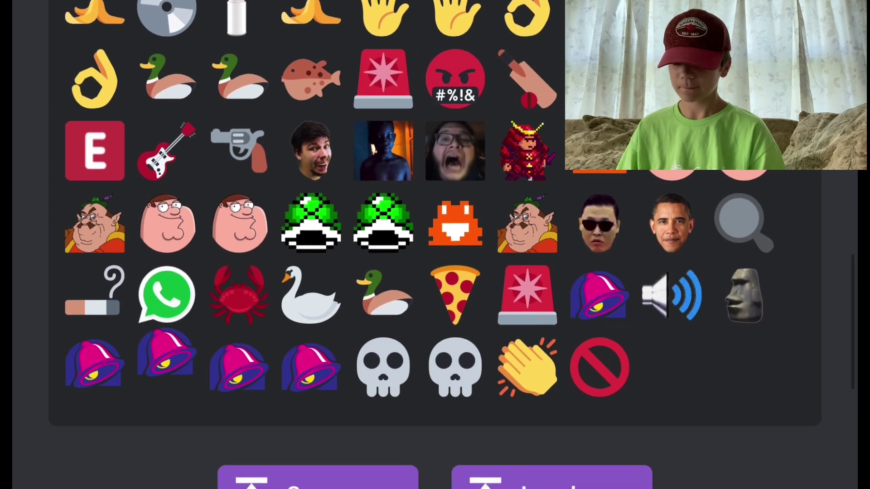
scroll(435, 244, down, 1)
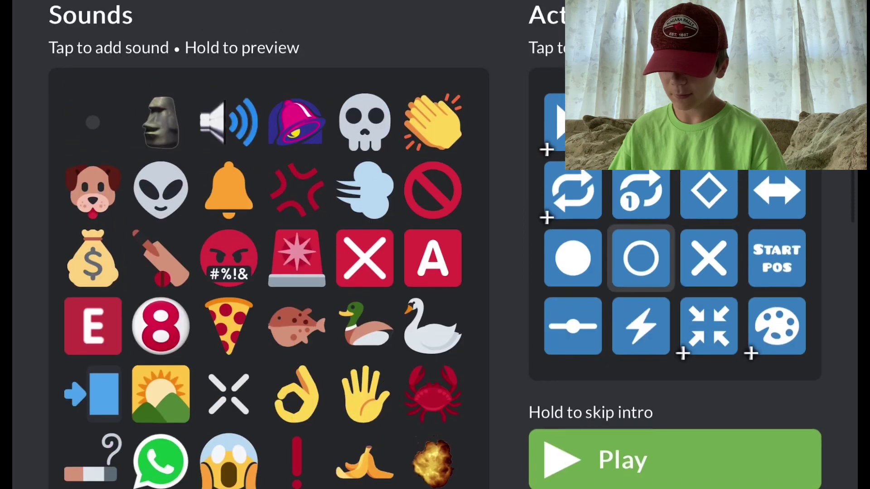
Insert a pause, preview several sounds by holding them, then append the Flash action
click(640, 258)
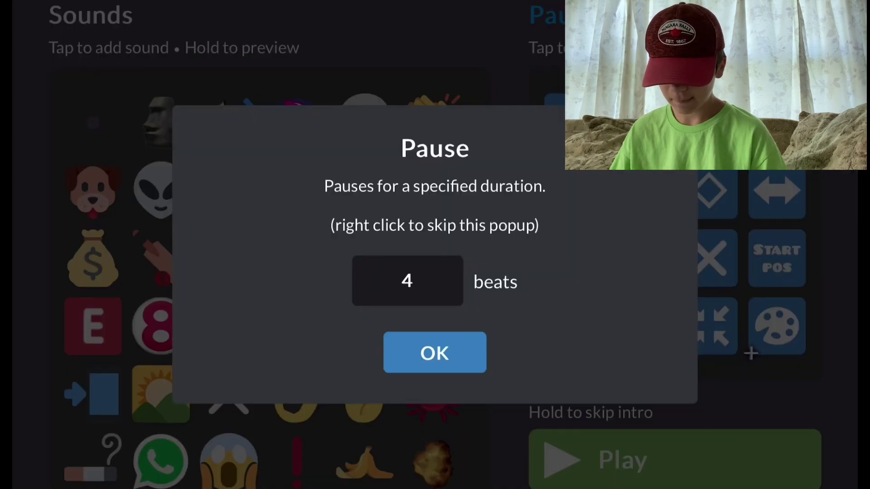
key(Return)
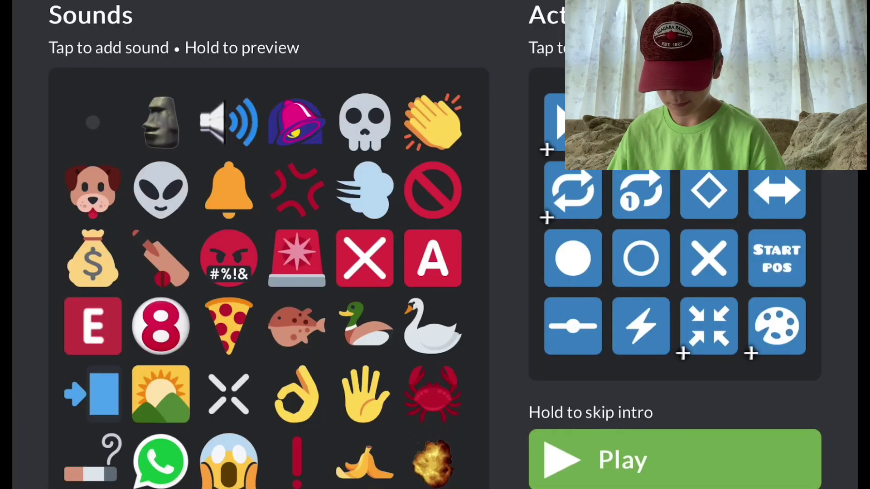
mouse_move(364, 259)
mouse_down()
mouse_move(161, 122)
mouse_move(228, 326)
mouse_up()
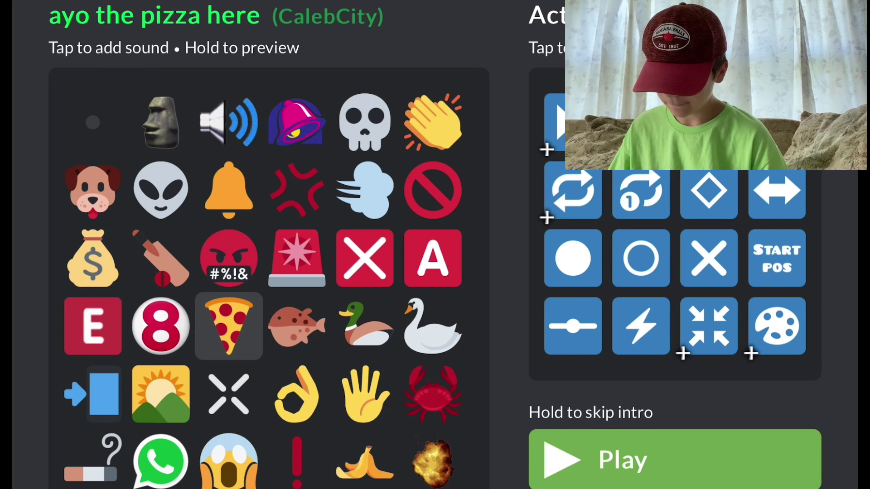
click(640, 326)
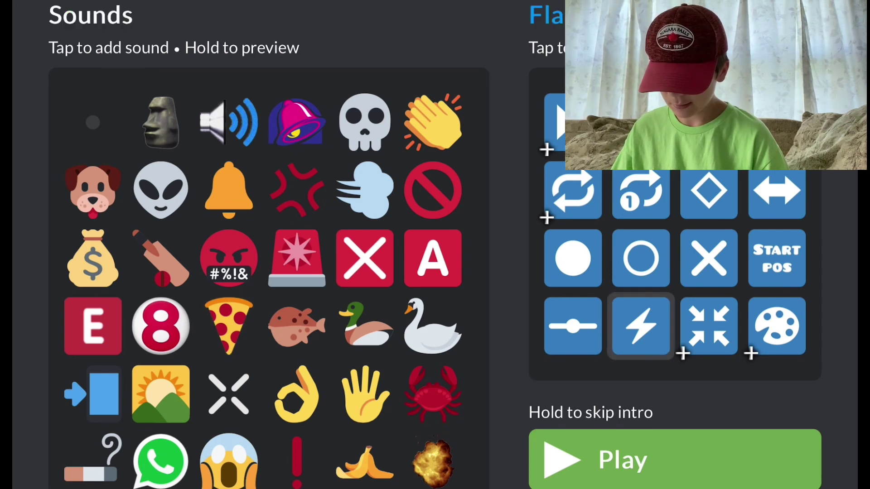
scroll(435, 272, down, 8)
scroll(435, 272, up, 6)
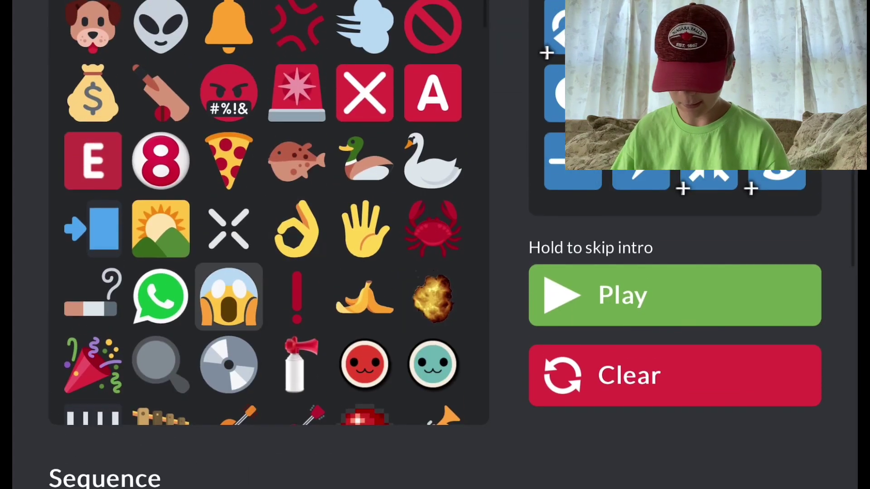
scroll(229, 364, up, 2)
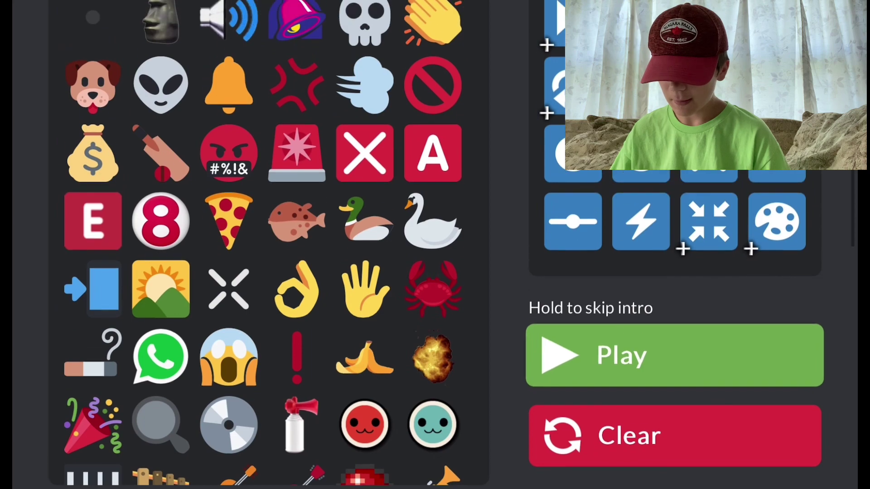
scroll(573, 279, up, 2)
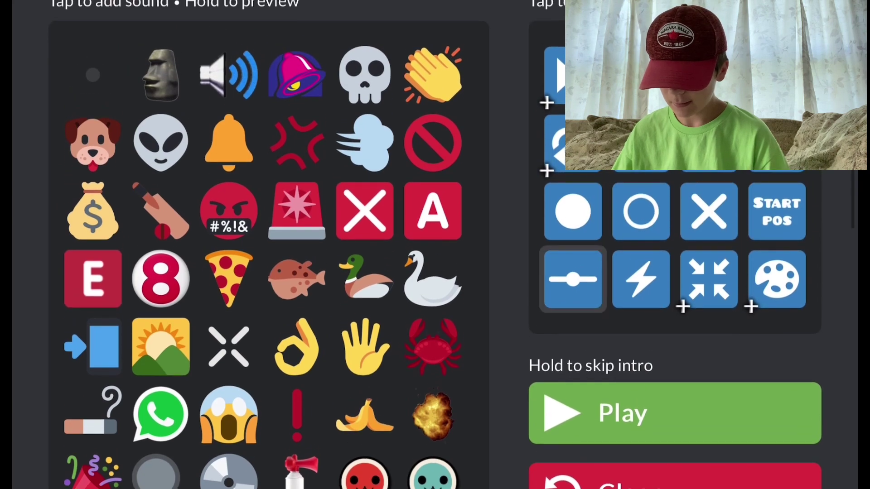
scroll(435, 245, down, 2)
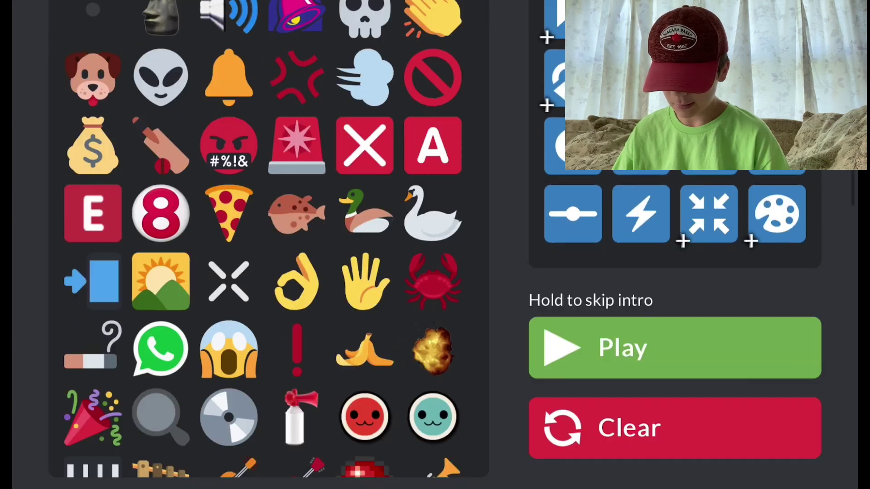
scroll(435, 245, down, 10)
scroll(435, 245, up, 5)
scroll(435, 244, up, 3)
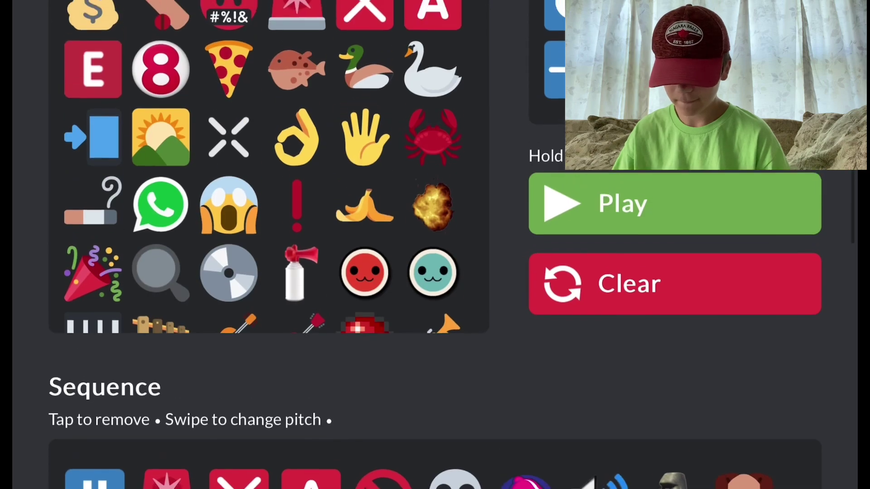
scroll(432, 155, down, 3)
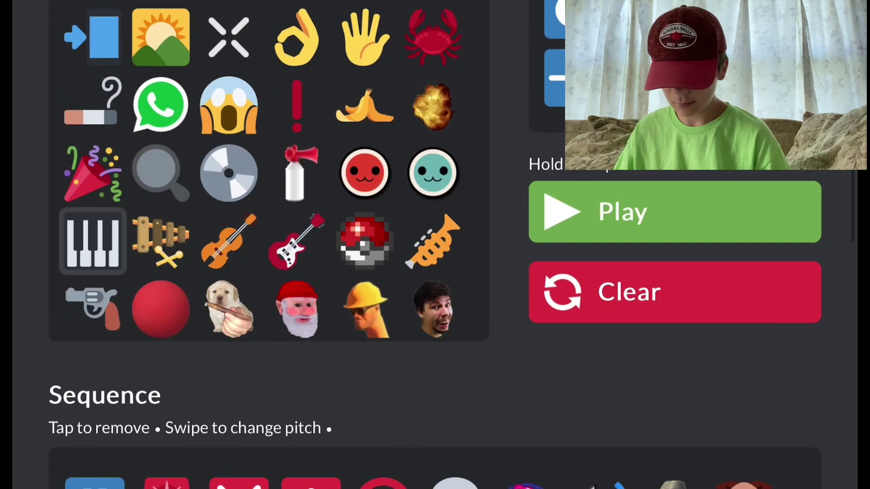
Play the whole sequence from the start
click(675, 211)
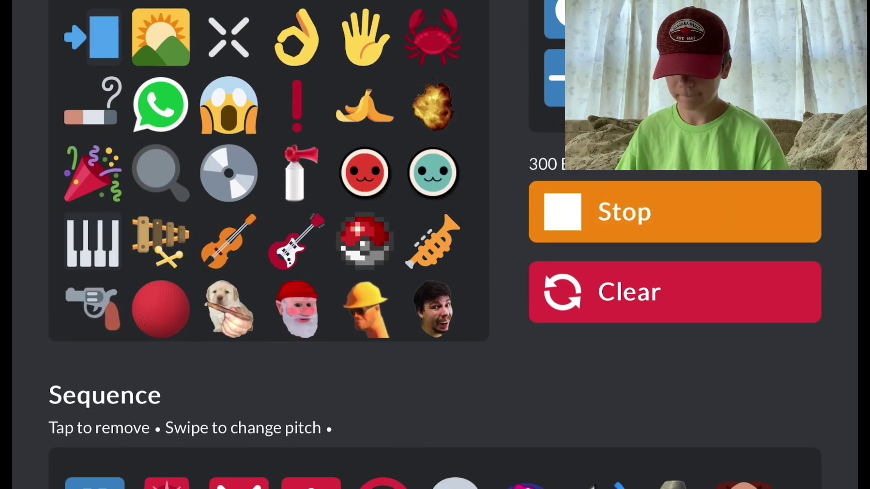
scroll(436, 245, down, 3)
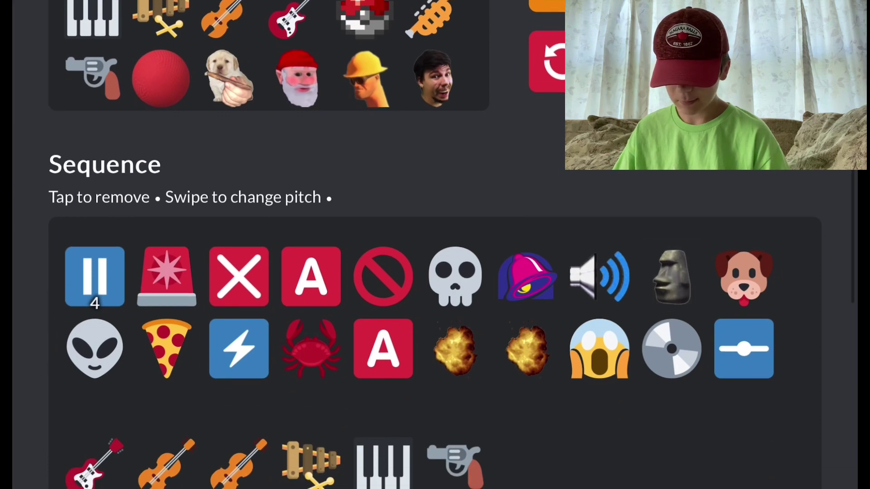
scroll(435, 245, down, 3)
scroll(435, 245, down, 1)
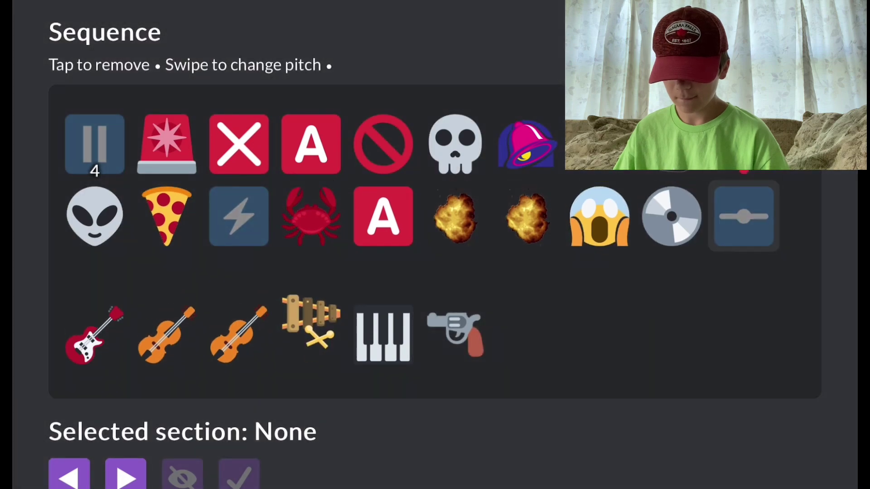
scroll(434, 245, up, 5)
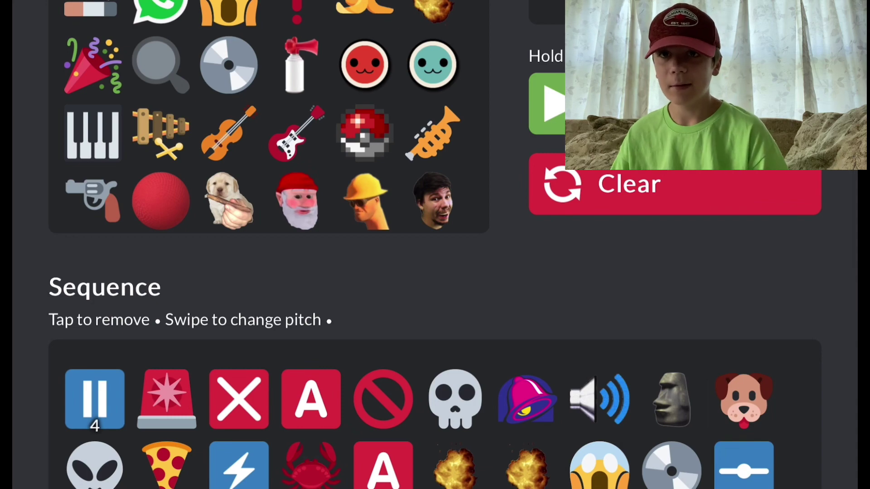
Clear every sound from the sequence and confirm the wipe
click(629, 183)
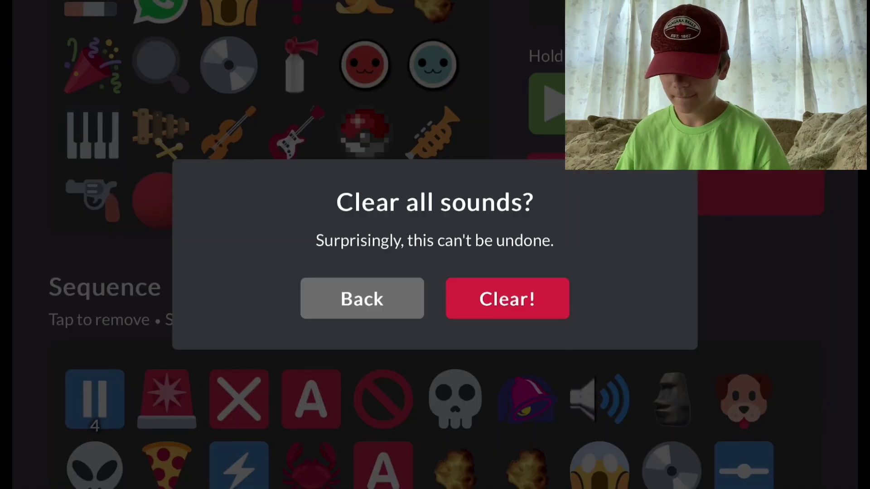
click(507, 299)
scroll(435, 244, up, 5)
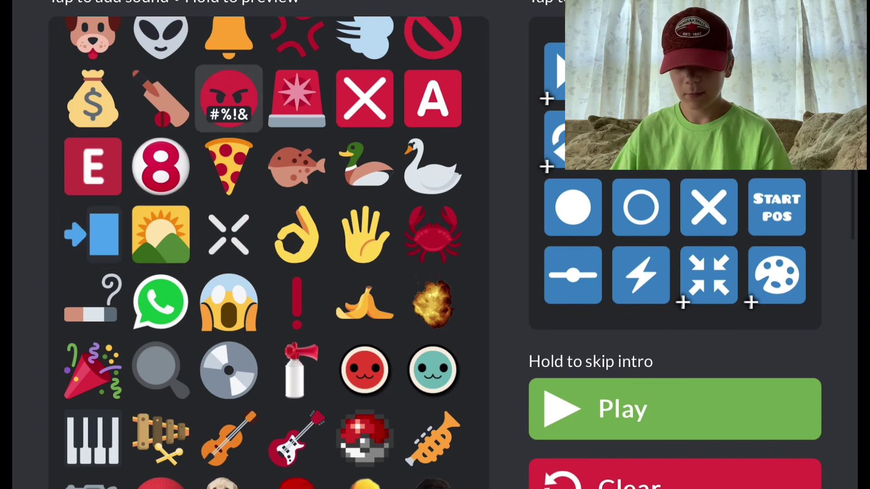
scroll(228, 98, up, 2)
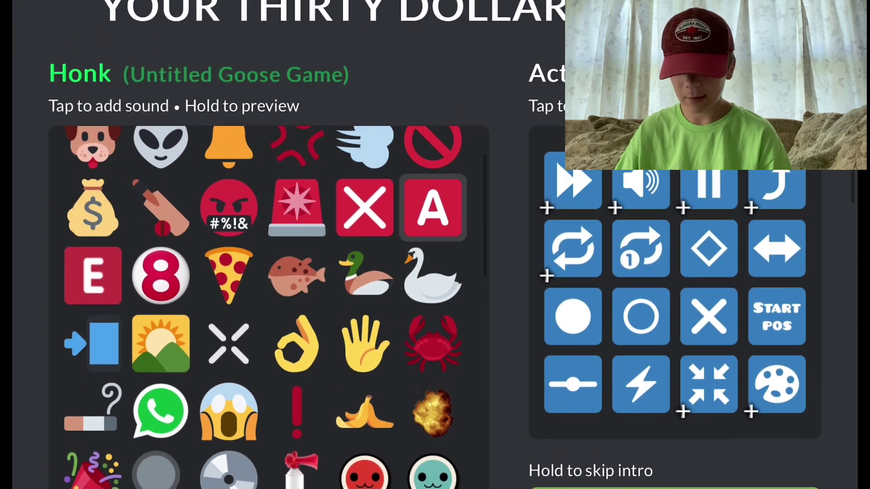
scroll(365, 197, down, 2)
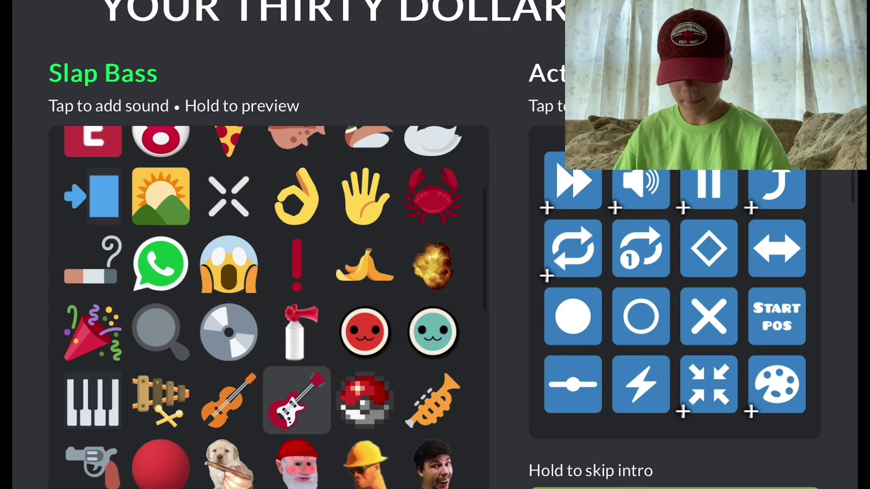
scroll(228, 323, down, 3)
scroll(365, 322, down, 1)
scroll(364, 322, down, 6)
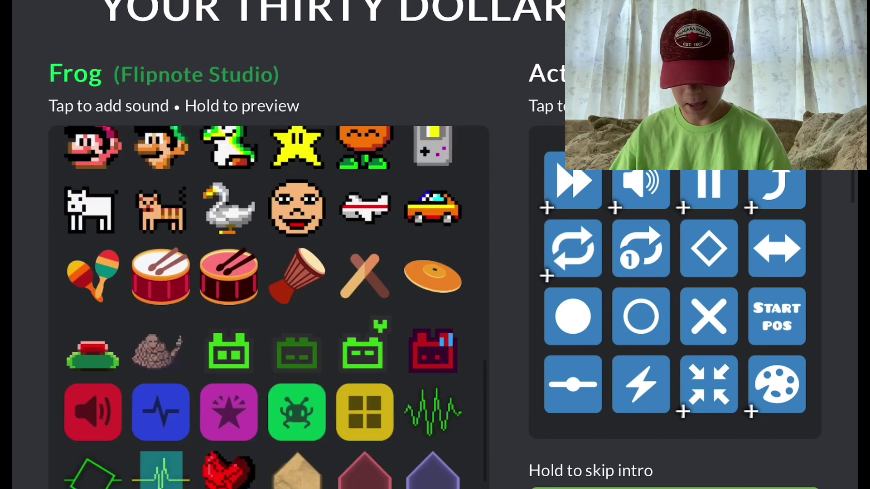
scroll(365, 340, down, 2)
scroll(365, 407, up, 1)
scroll(228, 287, down, 2)
scroll(228, 287, down, 2)
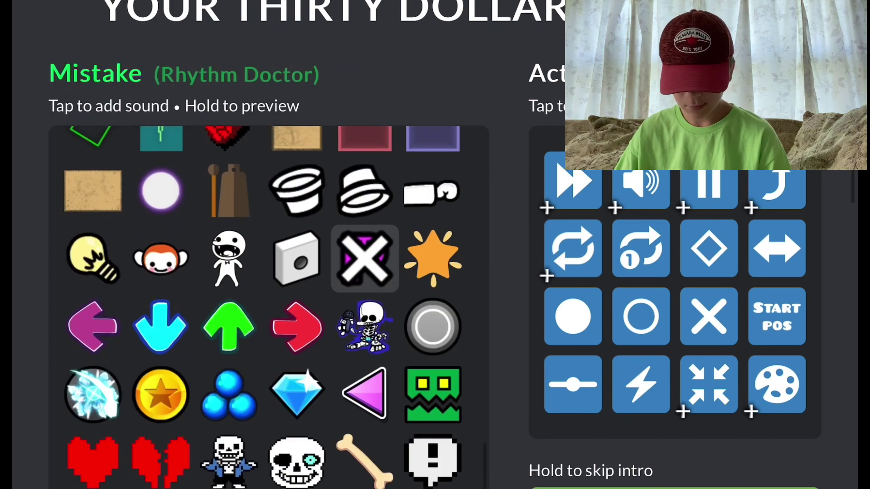
scroll(266, 307, down, 3)
scroll(266, 307, down, 2)
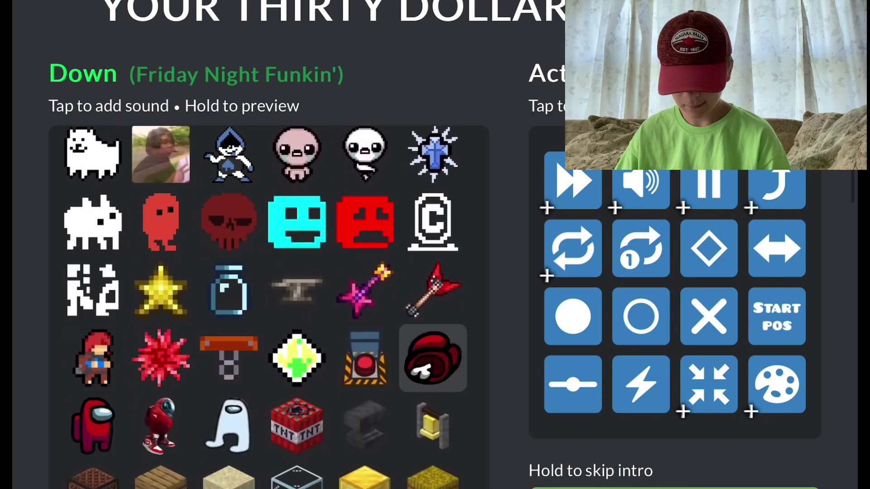
scroll(266, 307, up, 1)
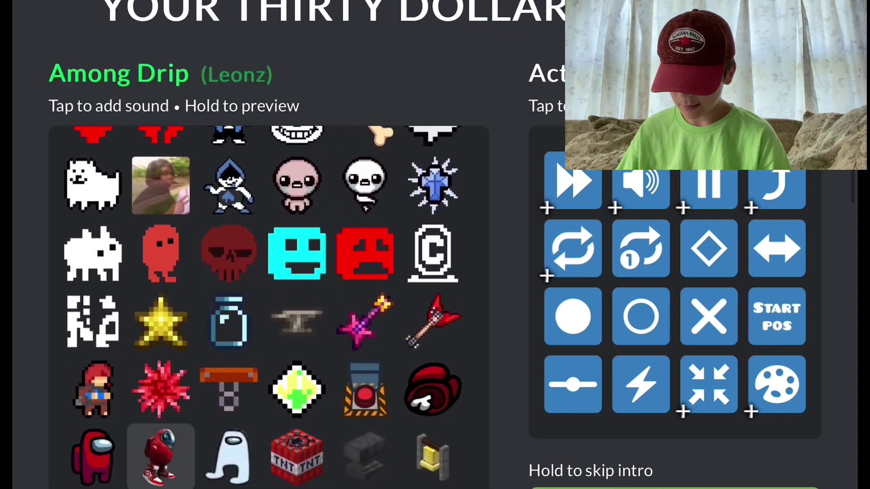
scroll(640, 384, down, 6)
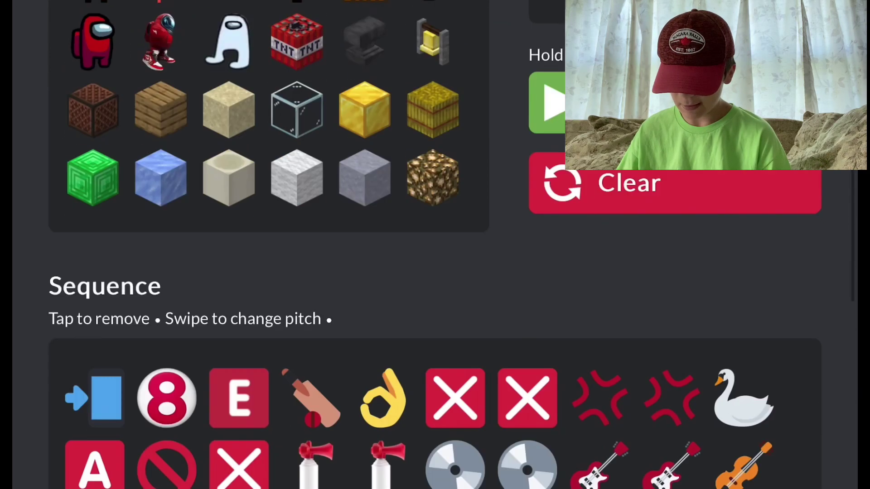
scroll(641, 384, down, 3)
scroll(641, 384, up, 2)
scroll(434, 306, up, 1)
scroll(436, 306, down, 3)
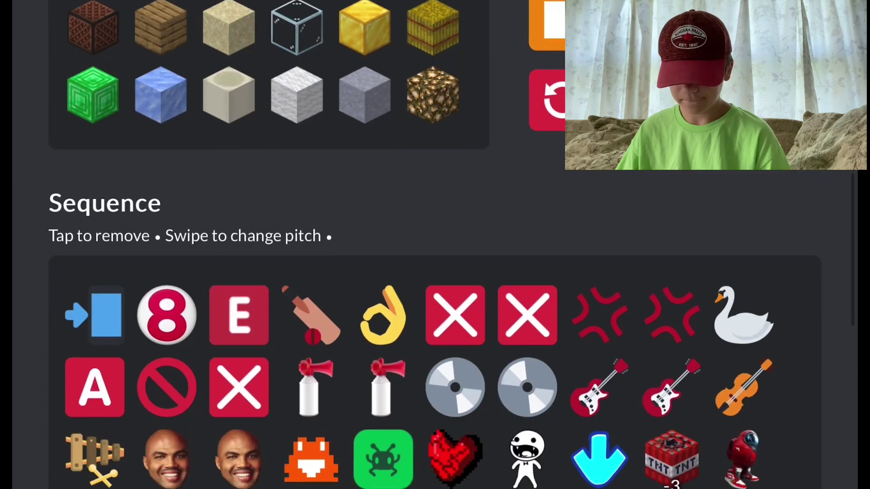